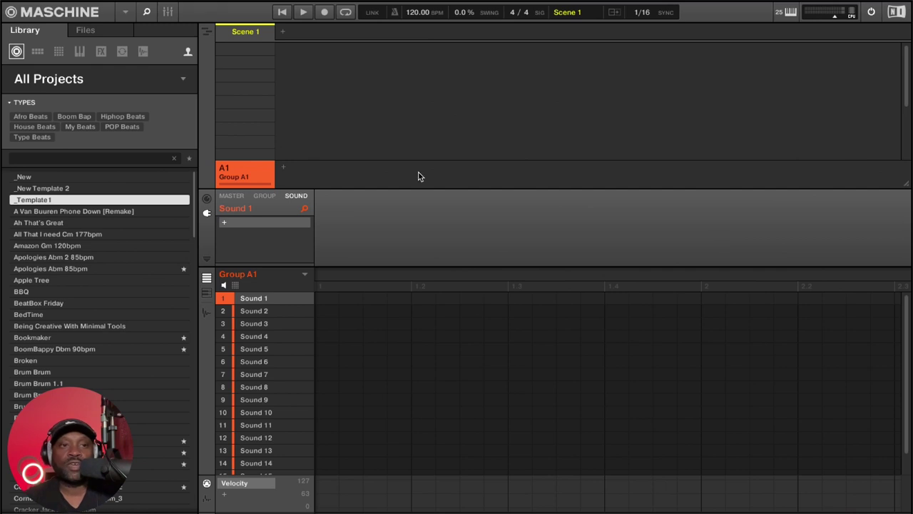
From the All Projects list, load _Template1, then _New, then _Template1 again to compare them.
{"action": "left_click", "coordinate": [189, 53]}
{"action": "left_click", "coordinate": [189, 54]}
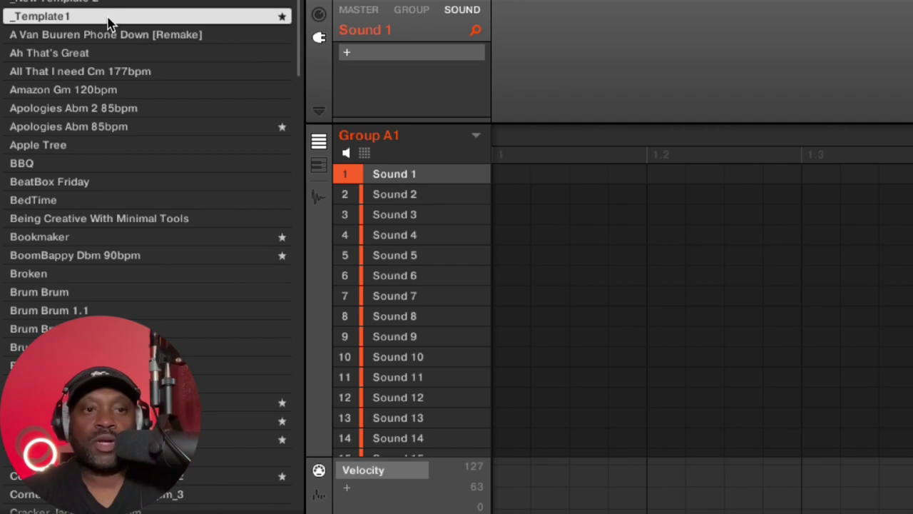
{"action": "double_click", "coordinate": [109, 19]}
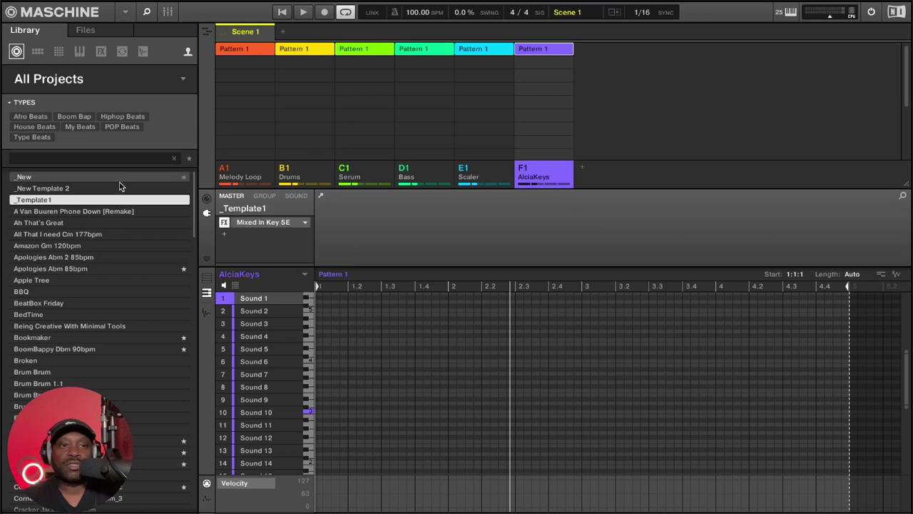
{"action": "double_click", "coordinate": [82, 178]}
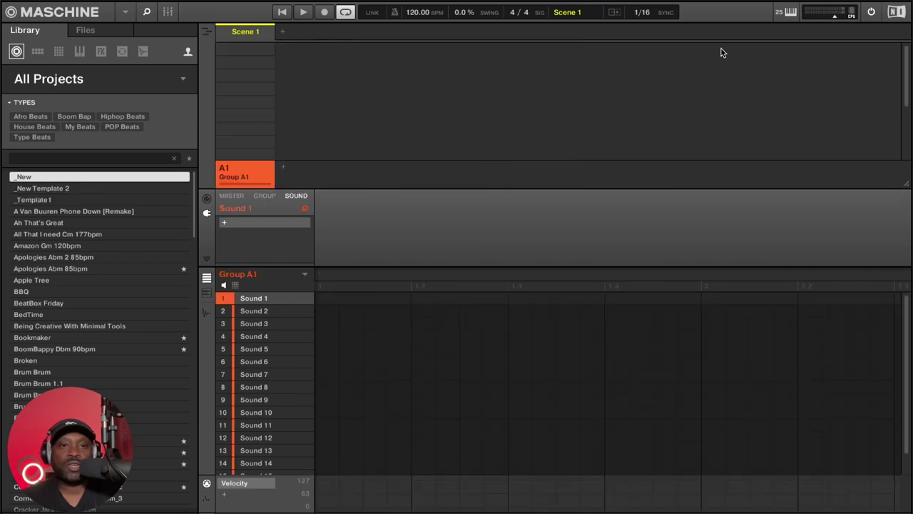
{"action": "double_click", "coordinate": [75, 203]}
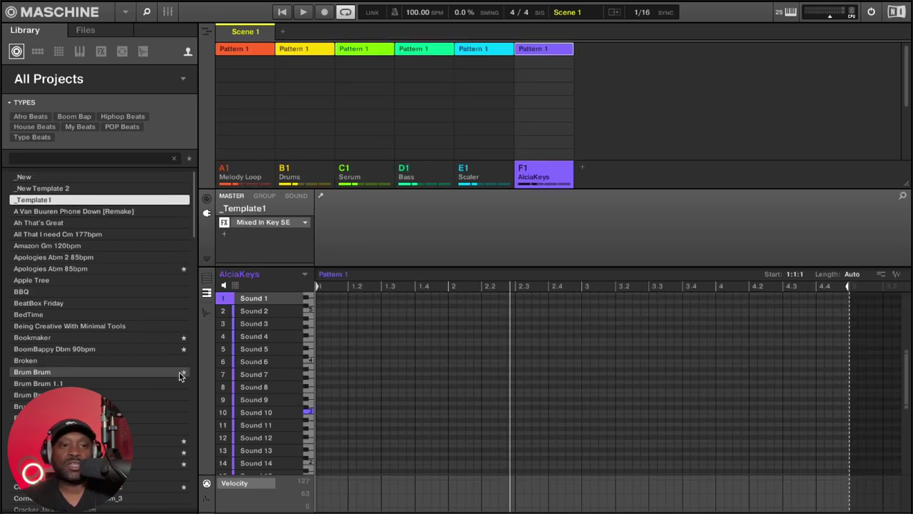
Filter the Library project list to starred favourites only, with _Template1 at the top.
{"action": "scroll", "coordinate": [179, 373], "scroll_direction": "down", "scroll_amount": 20}
{"action": "scroll", "coordinate": [179, 372], "scroll_direction": "up", "scroll_amount": 20}
{"action": "left_click", "coordinate": [189, 158]}
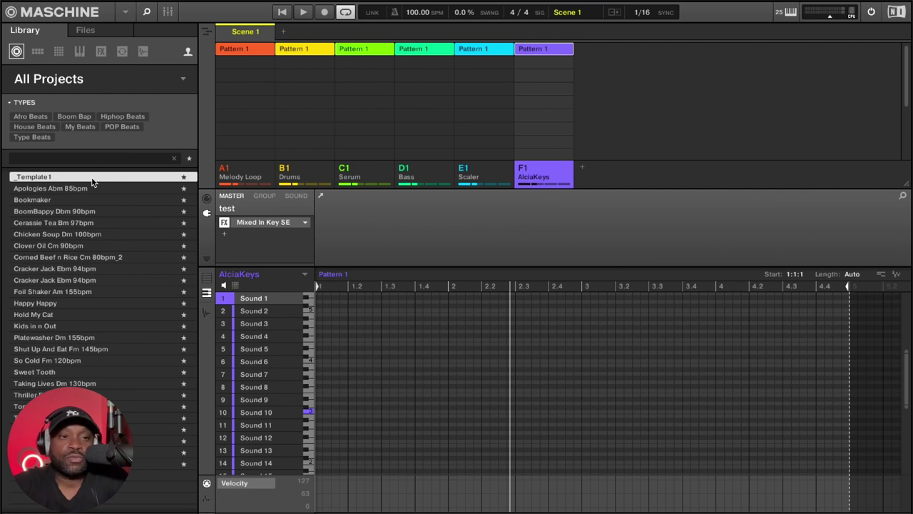
Reveal _Template1.mxprj in Finder and tick Stationery pad and Locked in its Get Info panel.
{"action": "right_click", "coordinate": [131, 179]}
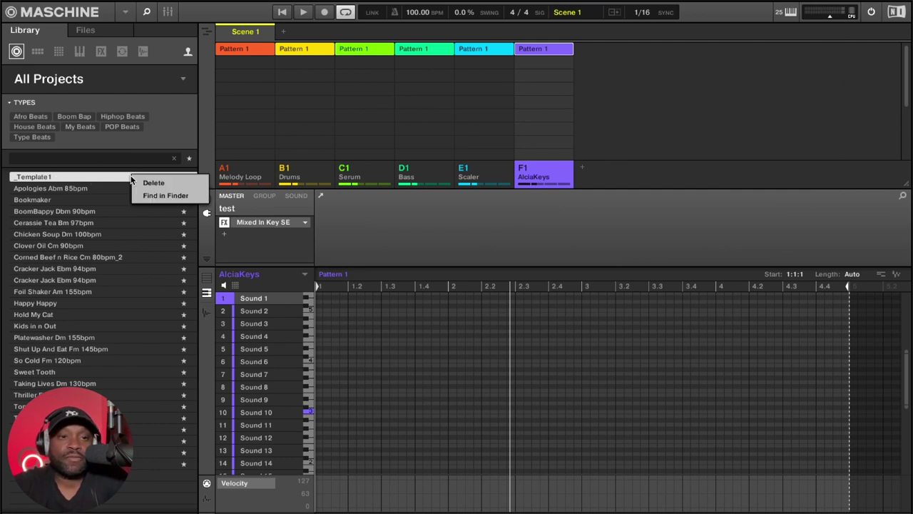
{"action": "left_click", "coordinate": [156, 196]}
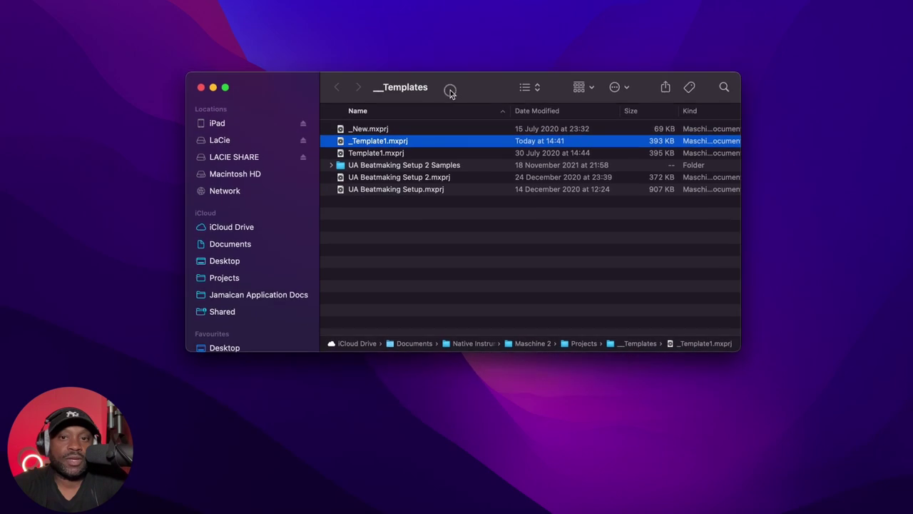
{"action": "right_click", "coordinate": [414, 145]}
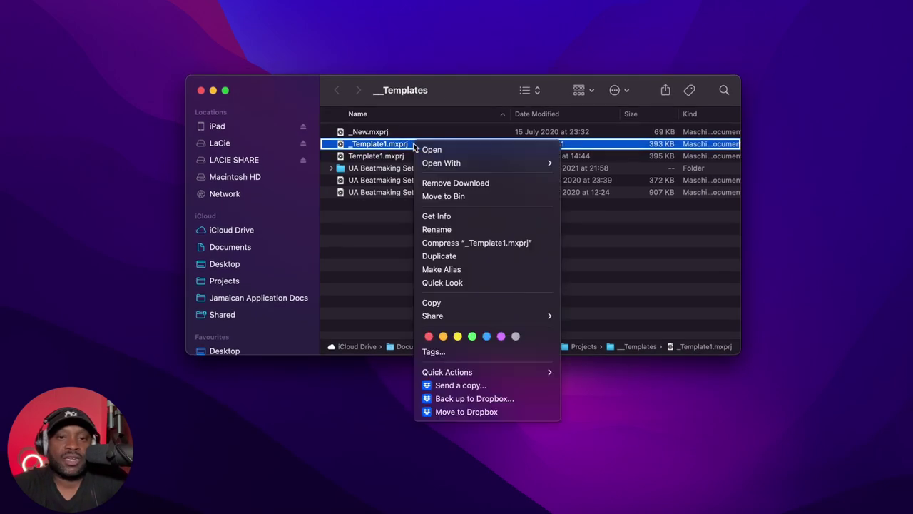
{"action": "left_click", "coordinate": [428, 221]}
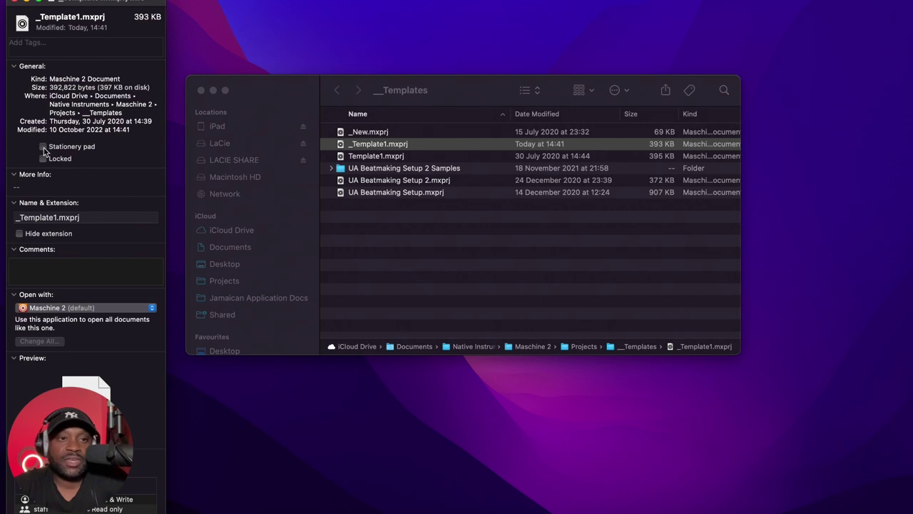
{"action": "left_click", "coordinate": [44, 146]}
{"action": "left_click", "coordinate": [43, 158]}
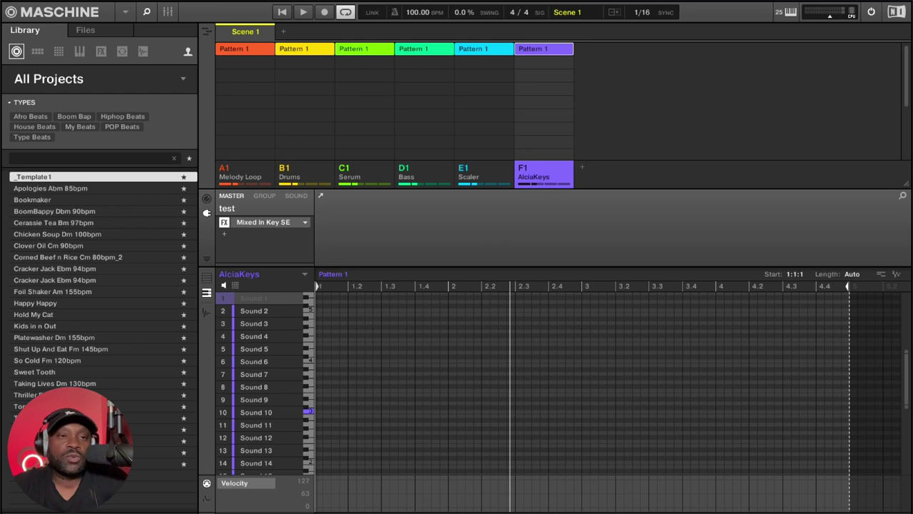
Bring up Save Project As, offering 'test' in the Test folder, then dismiss it unsaved.
{"action": "left_click", "coordinate": [96, 1]}
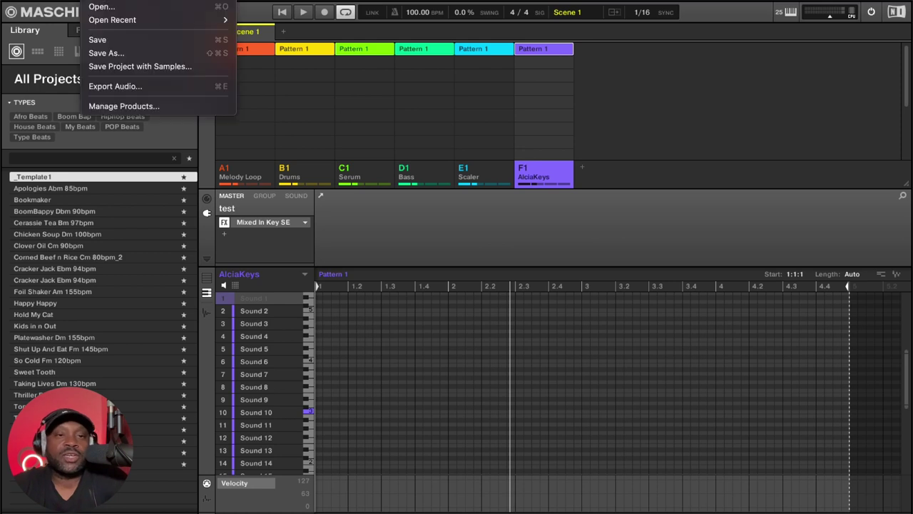
{"action": "left_click", "coordinate": [113, 44]}
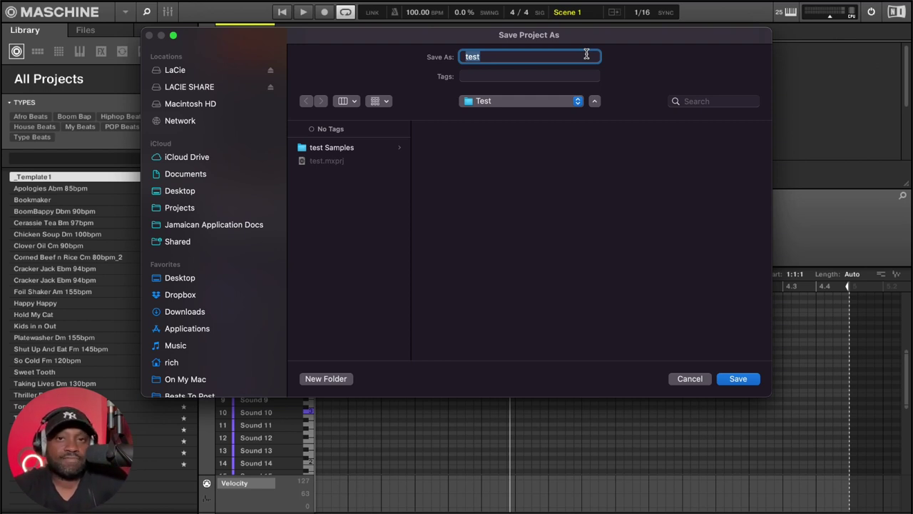
{"action": "key", "text": "Escape"}
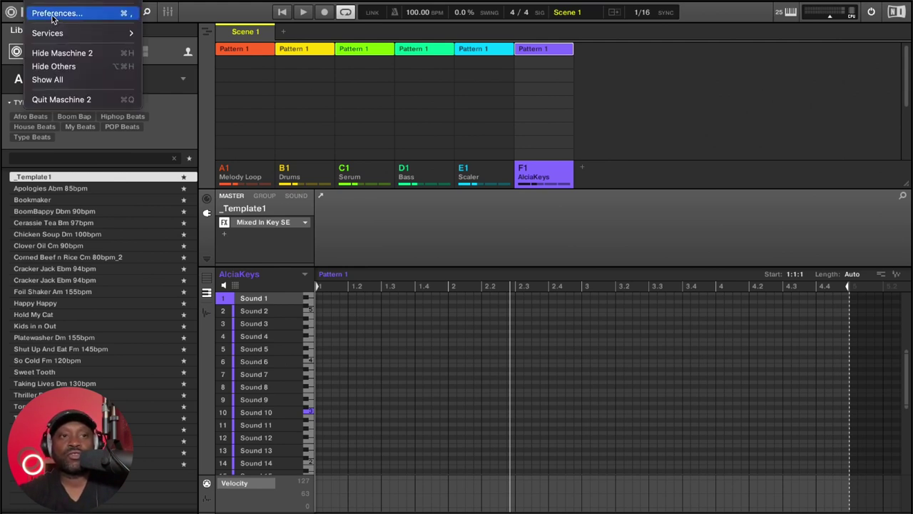
Set the Default preferences' Standalone Template to __Templates/_Template1.mxprj and close Preferences.
{"action": "left_click", "coordinate": [57, 13]}
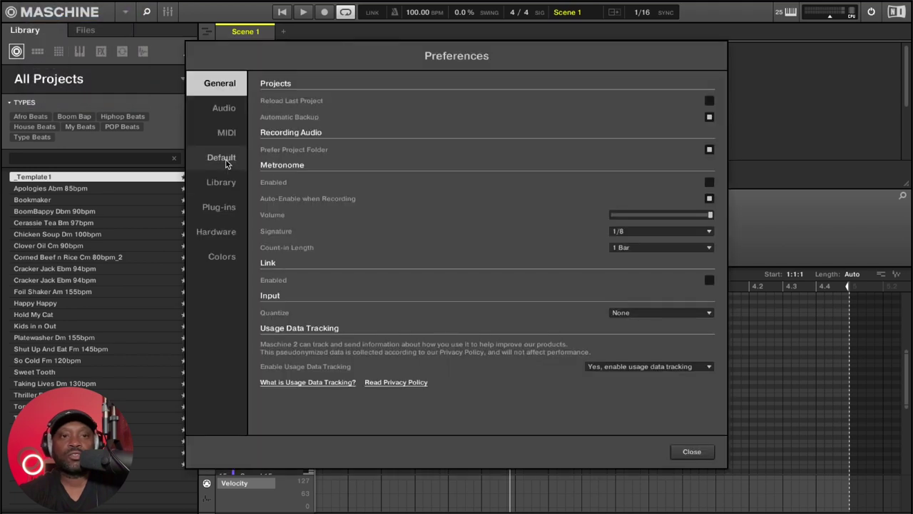
{"action": "left_click", "coordinate": [227, 160]}
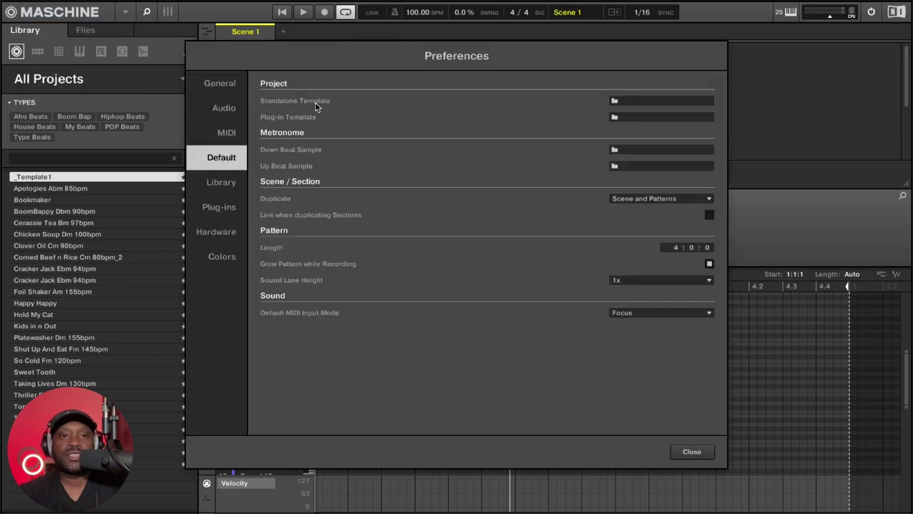
{"action": "left_click", "coordinate": [614, 101]}
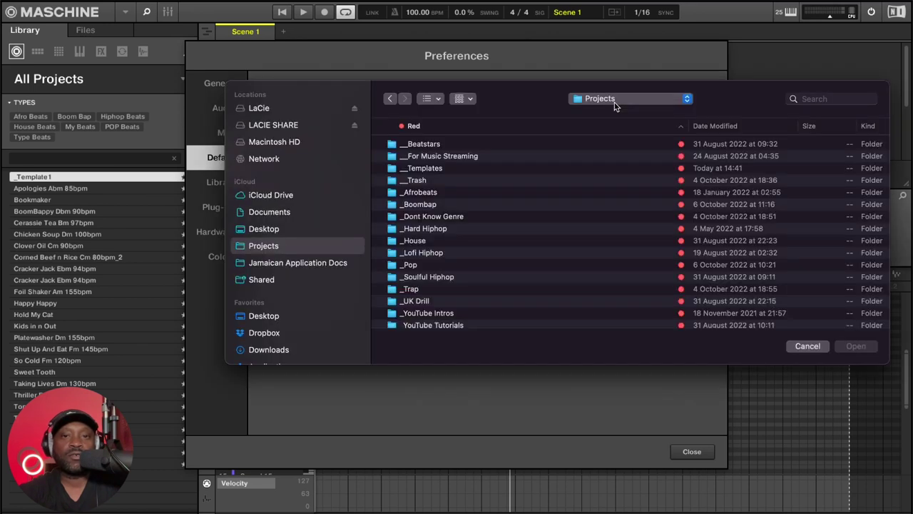
{"action": "double_click", "coordinate": [433, 169]}
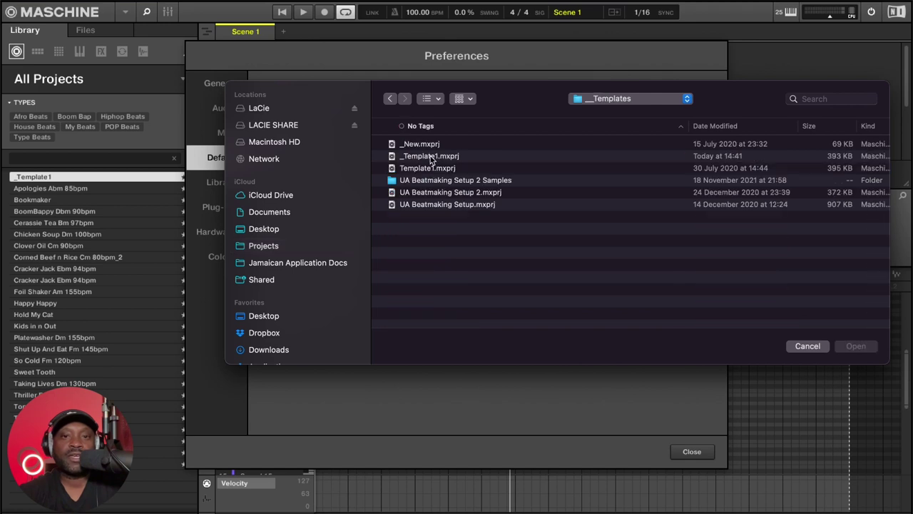
{"action": "left_click", "coordinate": [432, 157]}
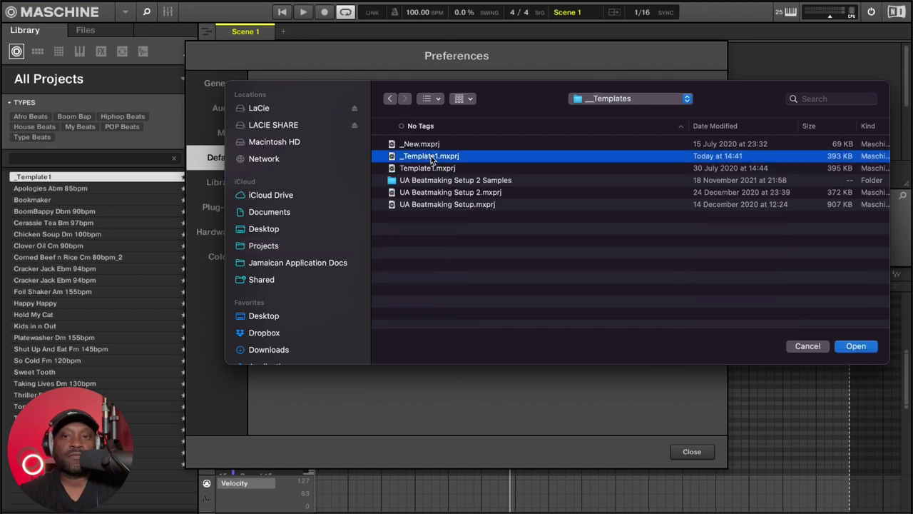
{"action": "left_click", "coordinate": [855, 347]}
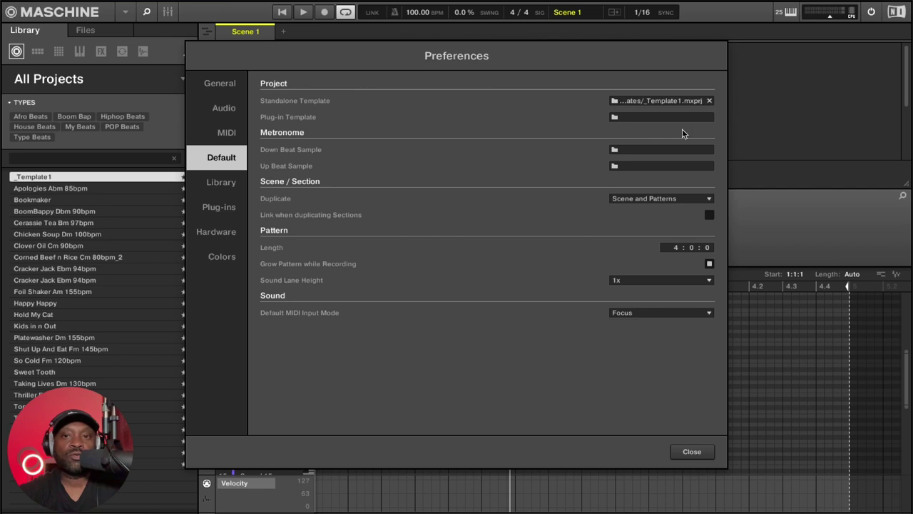
{"action": "key", "text": "Escape"}
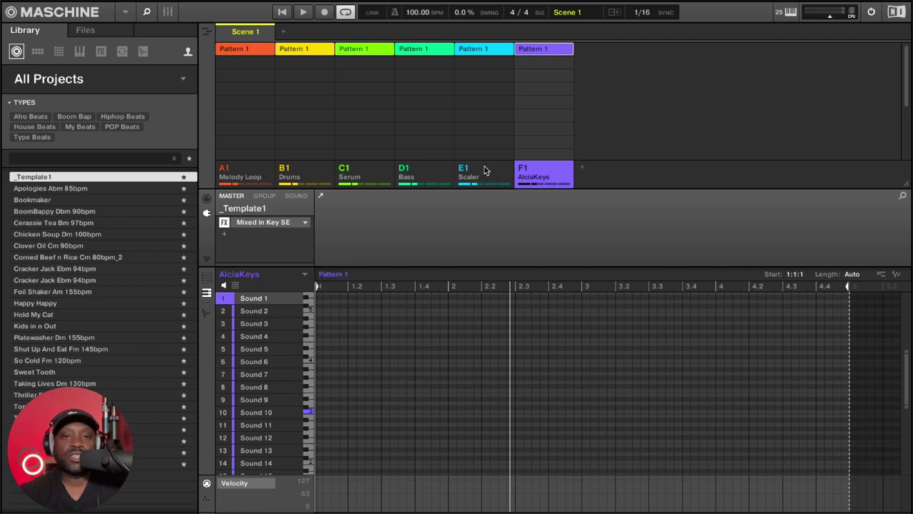
Delete the six groups from F1 AlciaKeys back to A1 Melody Loop, leaving an empty Group A1.
{"action": "right_click", "coordinate": [531, 171]}
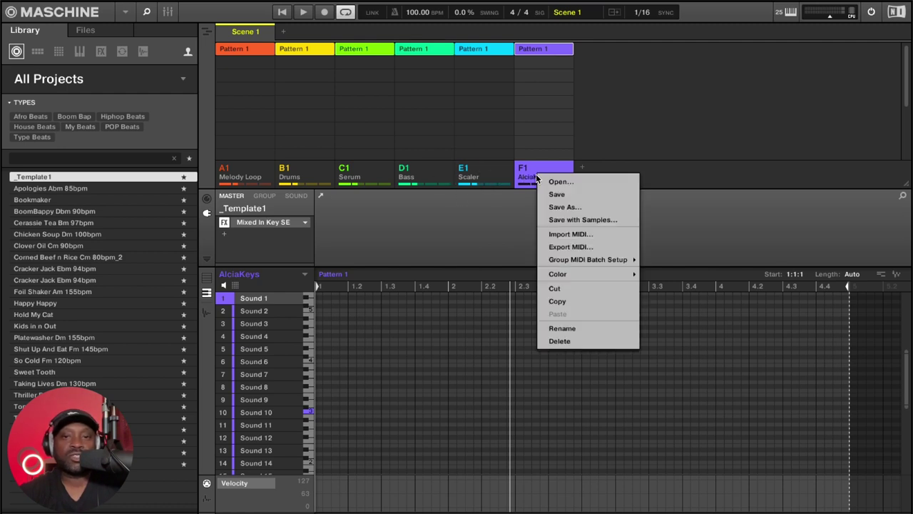
{"action": "left_click", "coordinate": [551, 345]}
{"action": "right_click", "coordinate": [490, 173]}
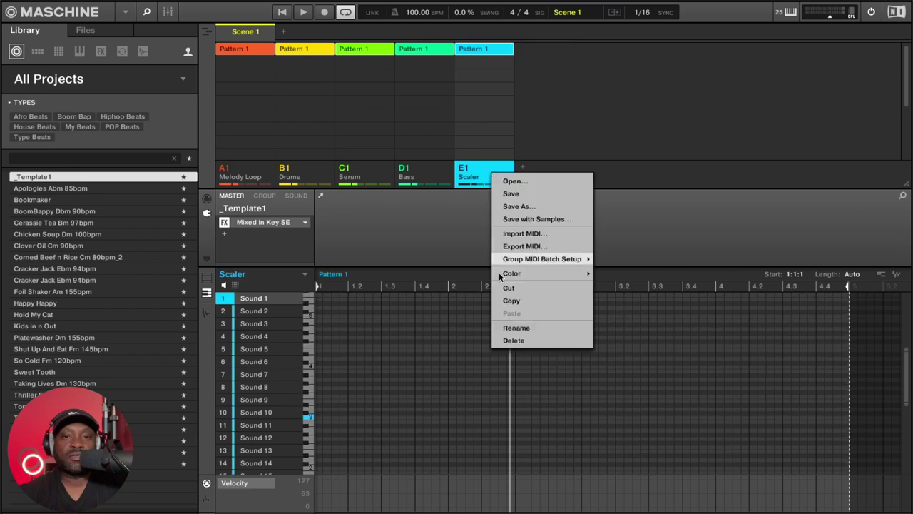
{"action": "left_click", "coordinate": [511, 343]}
{"action": "right_click", "coordinate": [422, 177]}
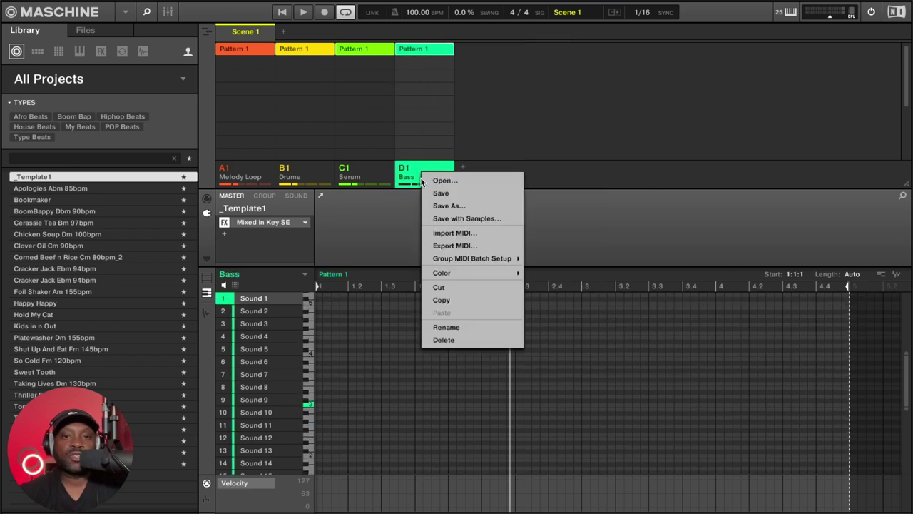
{"action": "left_click", "coordinate": [462, 346]}
{"action": "right_click", "coordinate": [355, 175]}
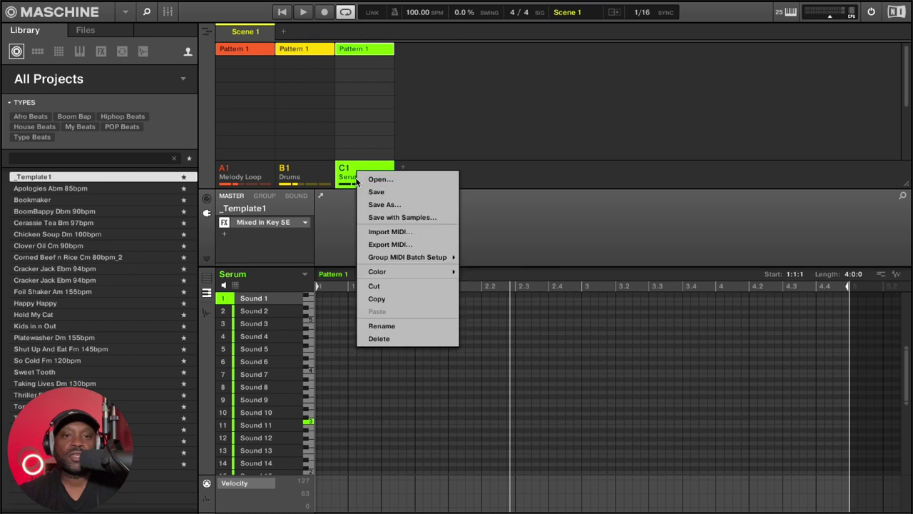
{"action": "left_click", "coordinate": [381, 339]}
{"action": "right_click", "coordinate": [313, 172]}
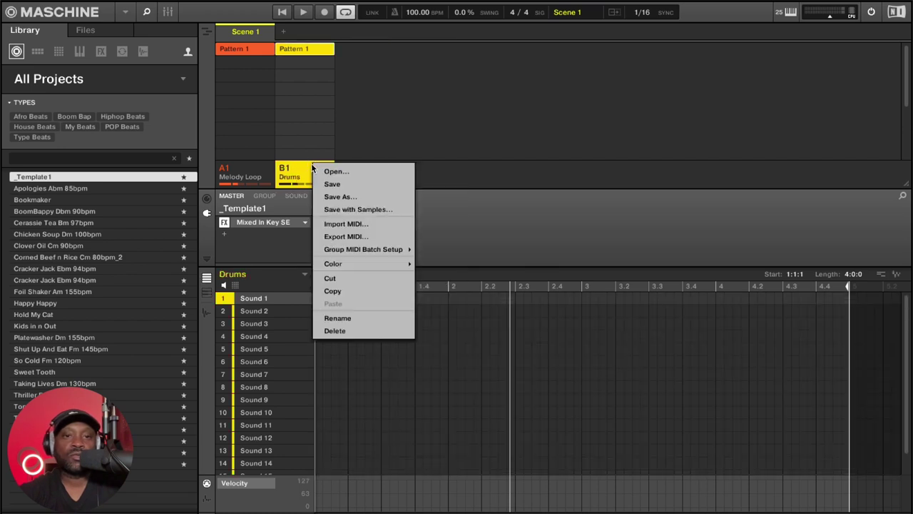
{"action": "left_click", "coordinate": [326, 330]}
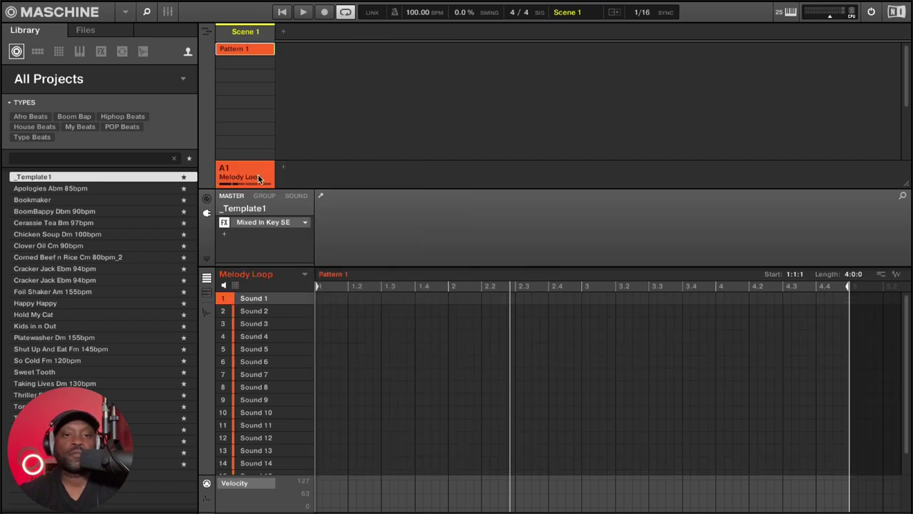
{"action": "right_click", "coordinate": [256, 162]}
{"action": "left_click", "coordinate": [328, 322]}
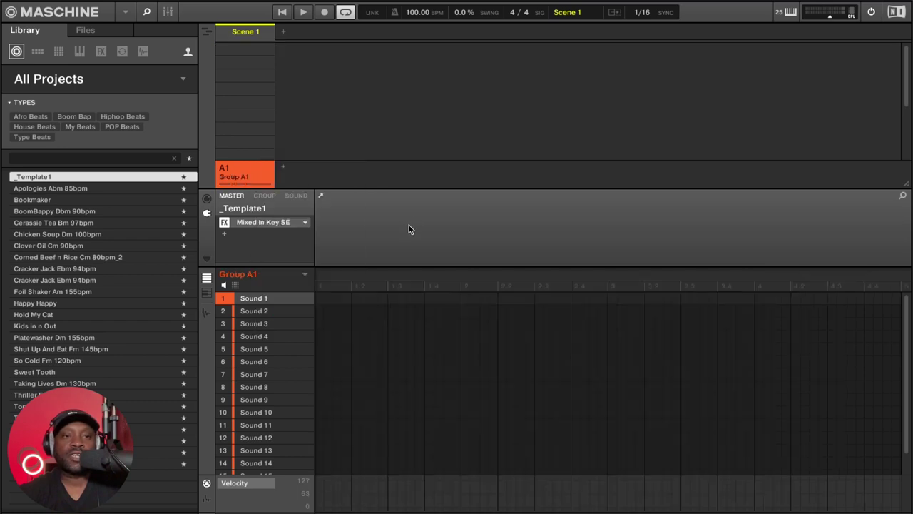
{"action": "left_click", "coordinate": [43, 0]}
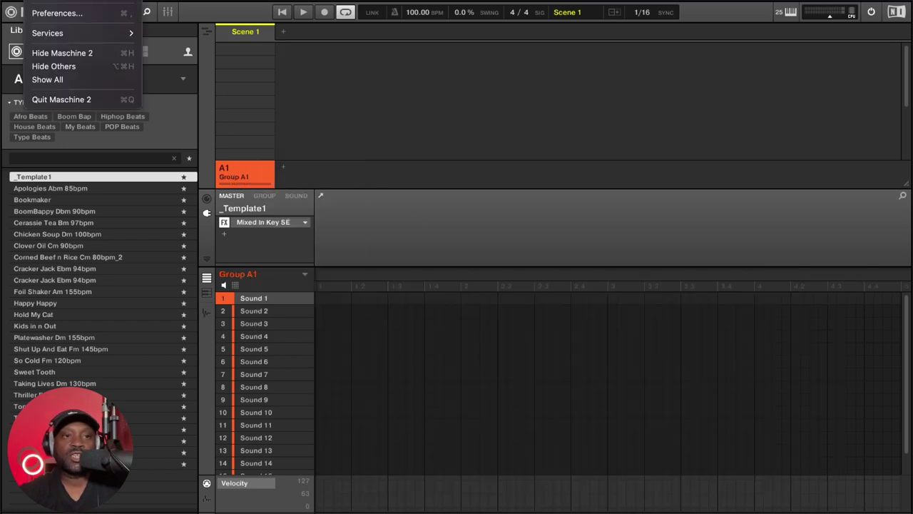
Quit Maschine 2 and relaunch it from the Dock, loading the six-group template project.
{"action": "left_click", "coordinate": [59, 99]}
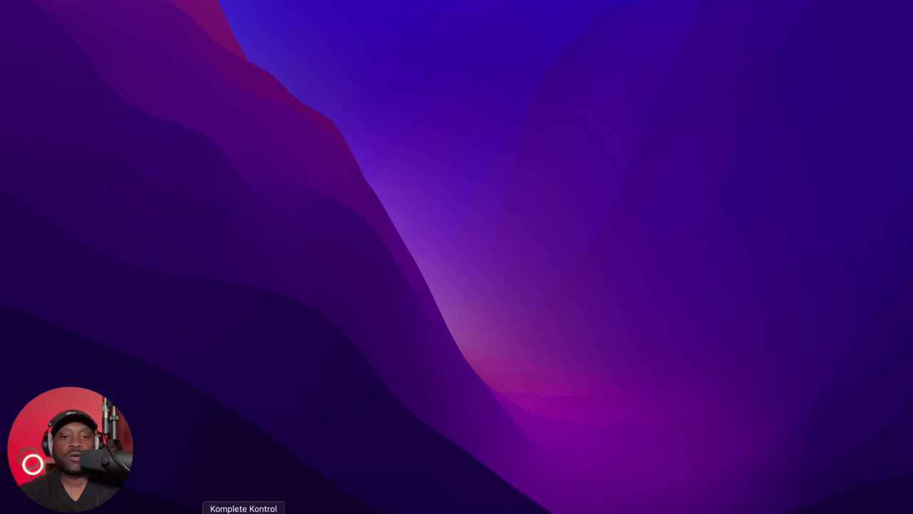
{"action": "left_click", "coordinate": [262, 512]}
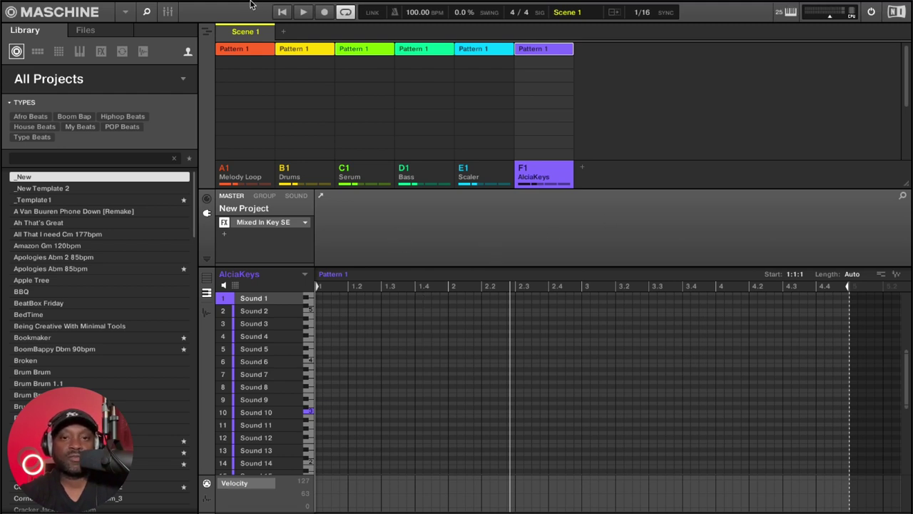
Delete the groups from F1 AlciaKeys down to B1 Drums.
{"action": "right_click", "coordinate": [543, 167]}
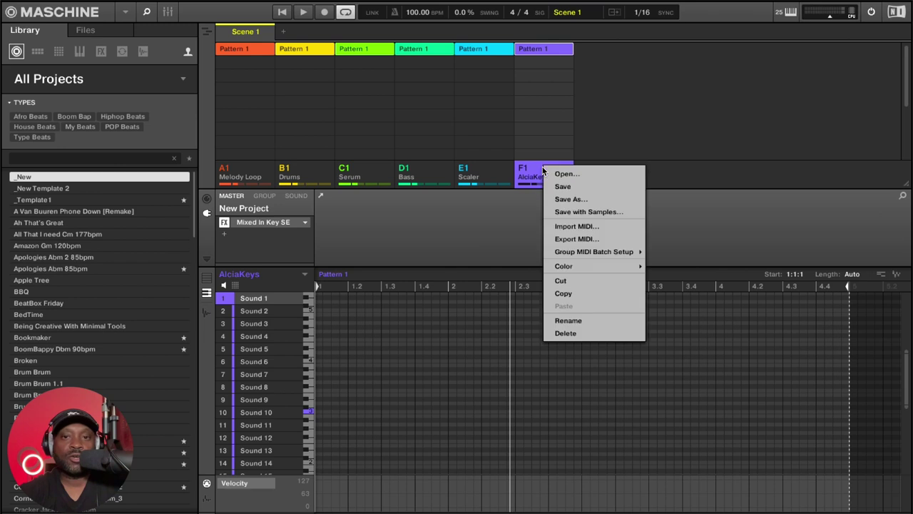
{"action": "left_click", "coordinate": [598, 340]}
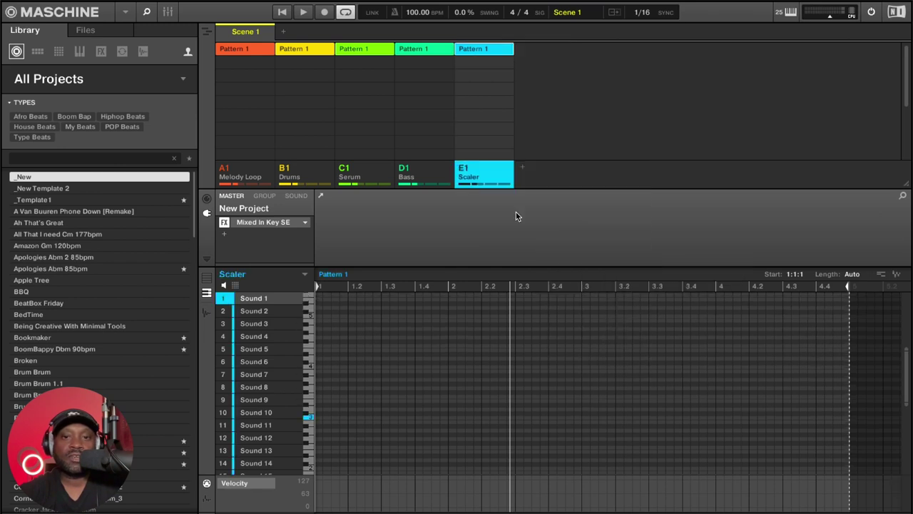
{"action": "right_click", "coordinate": [495, 168]}
{"action": "left_click", "coordinate": [485, 334]}
{"action": "right_click", "coordinate": [364, 170]}
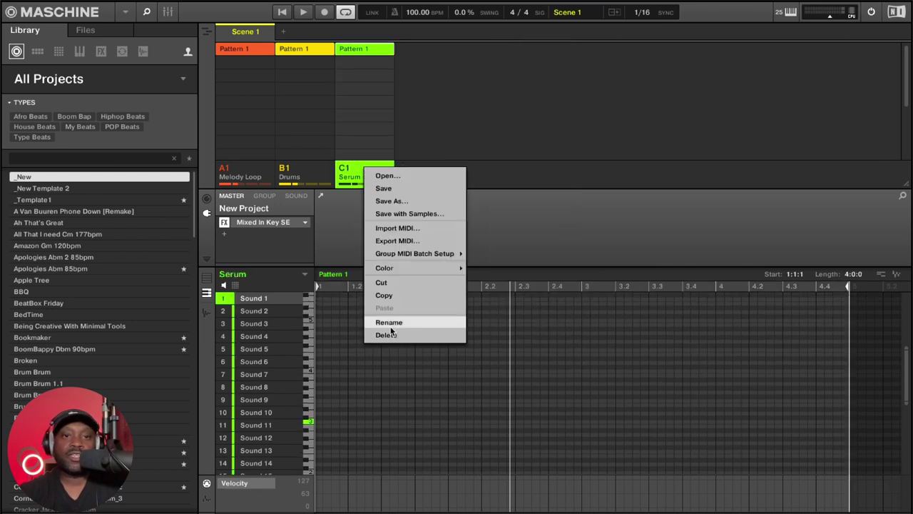
{"action": "left_click", "coordinate": [389, 336]}
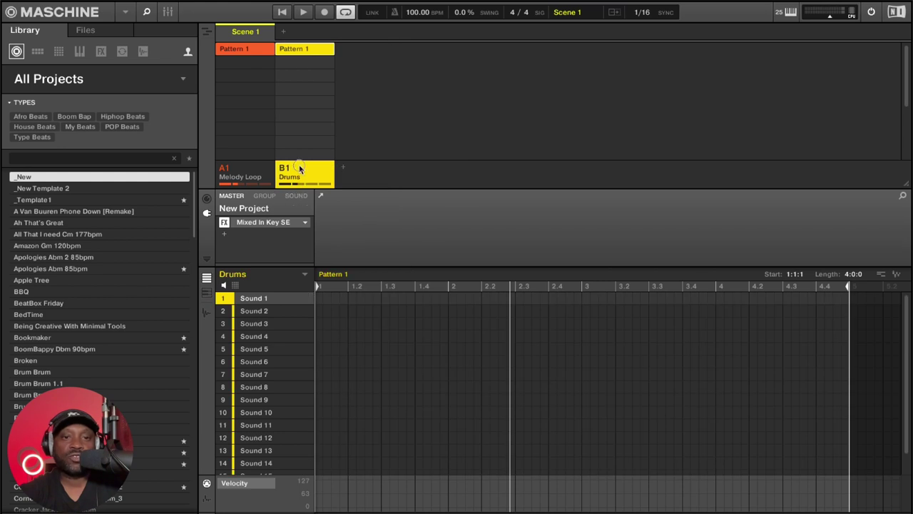
{"action": "right_click", "coordinate": [299, 167]}
{"action": "left_click", "coordinate": [322, 333]}
{"action": "right_click", "coordinate": [261, 166]}
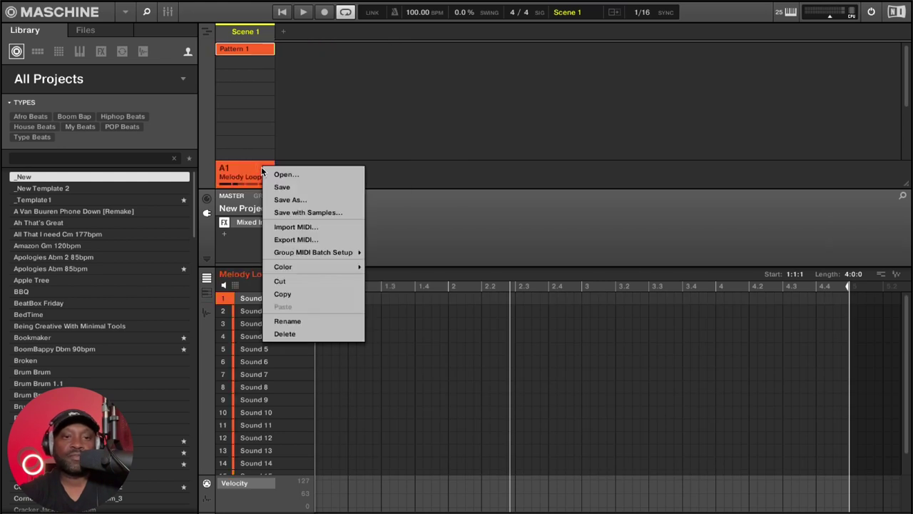
Start a new project with Ctrl+N and discard changes, reloading the six template groups.
{"action": "left_click", "coordinate": [125, 12]}
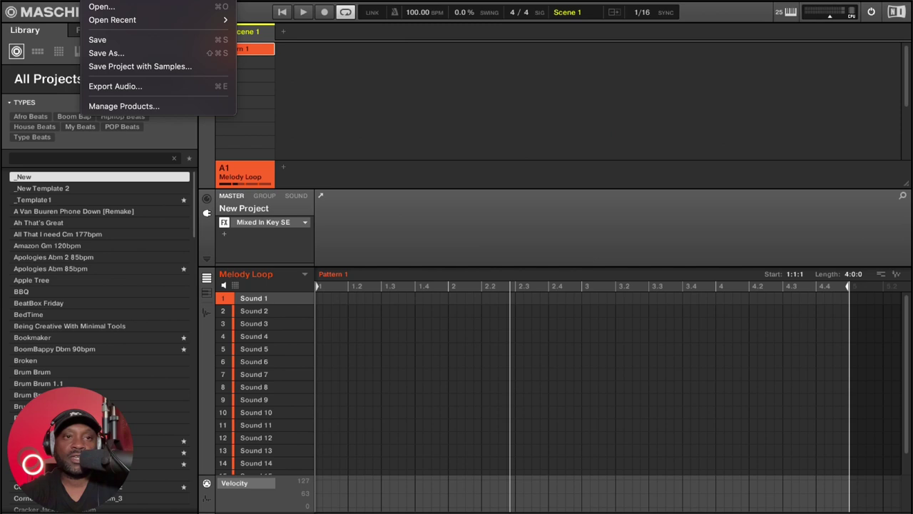
{"action": "left_click", "coordinate": [459, 164]}
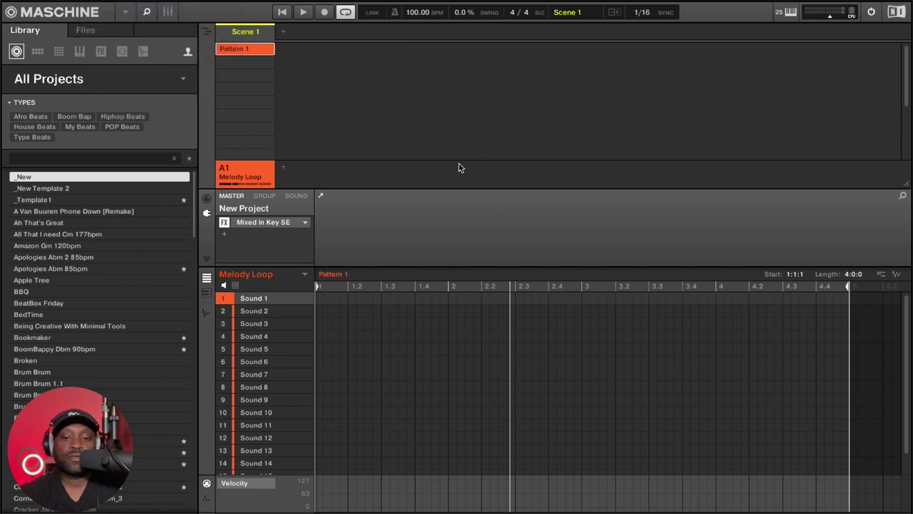
{"action": "key", "text": "ctrl+n"}
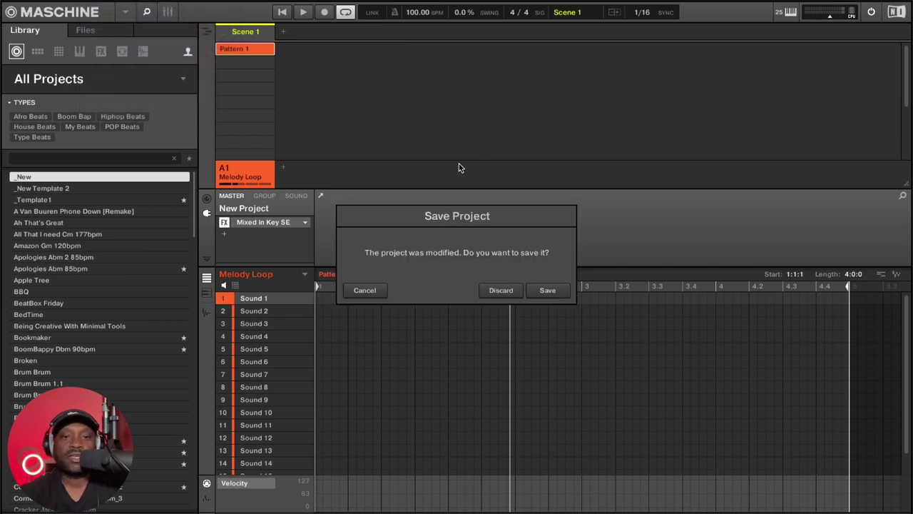
{"action": "left_click", "coordinate": [503, 293]}
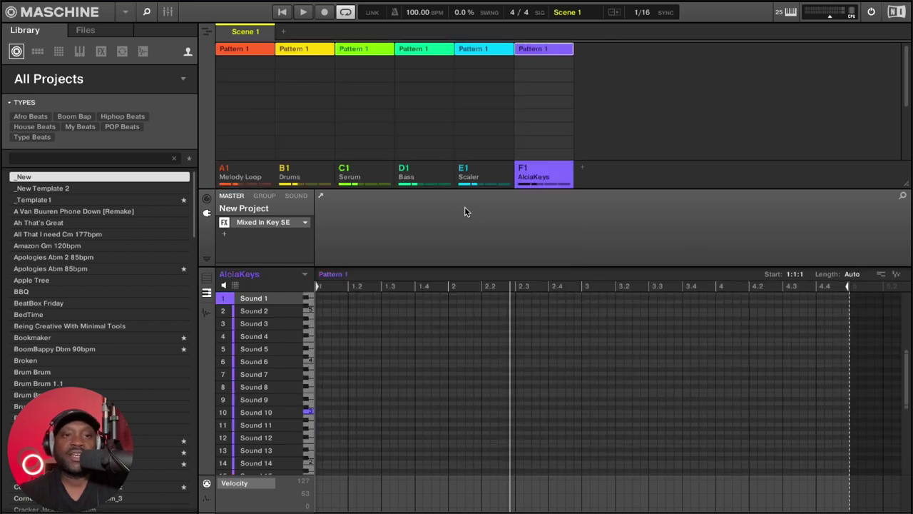
Clear the Standalone Template path in Default preferences, then start a new project discarding changes.
{"action": "key", "text": "ctrl+comma"}
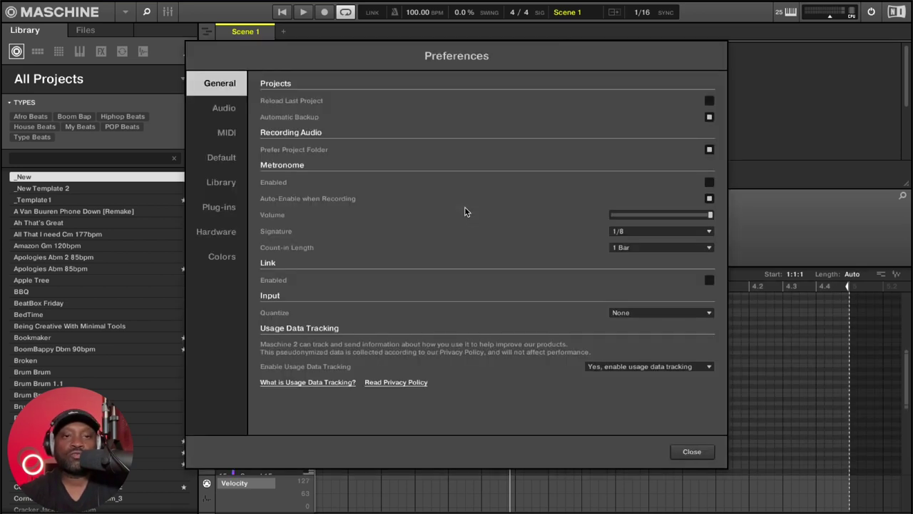
{"action": "left_click", "coordinate": [218, 157]}
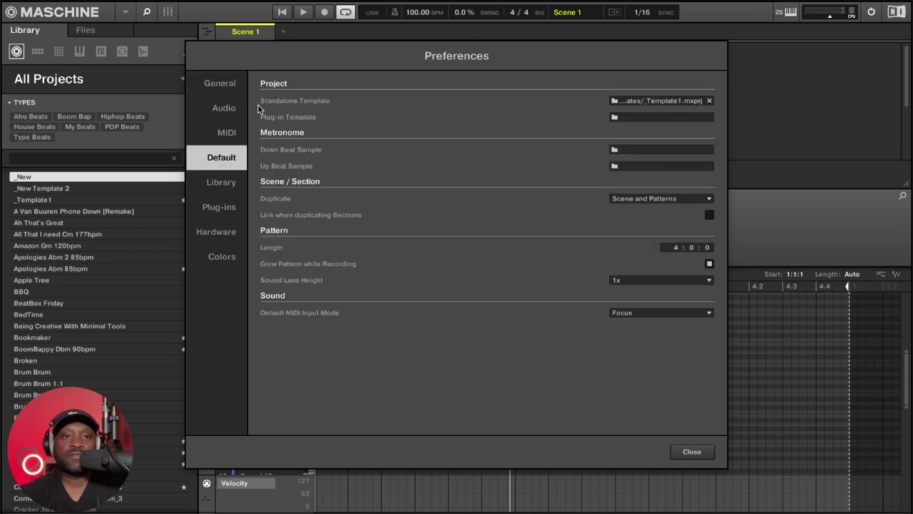
{"action": "left_click", "coordinate": [709, 102]}
{"action": "left_click", "coordinate": [681, 452]}
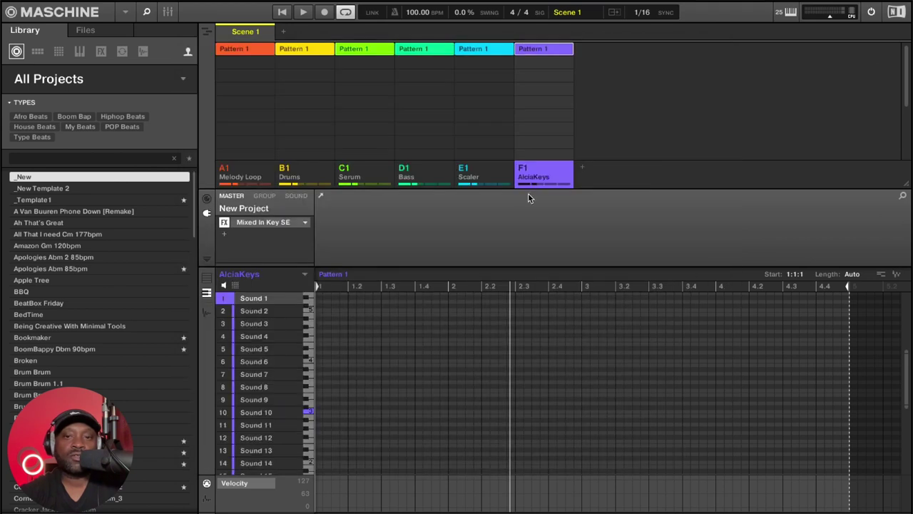
{"action": "key", "text": "super+n"}
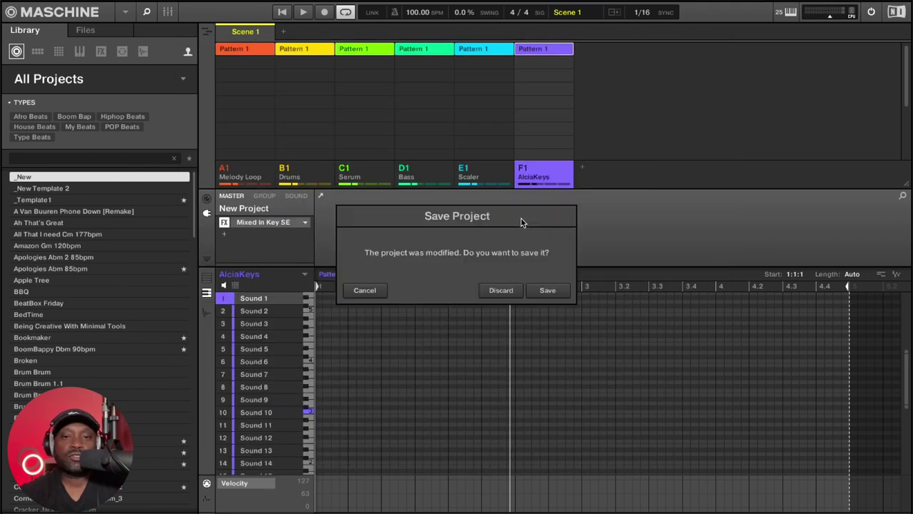
{"action": "left_click", "coordinate": [498, 289]}
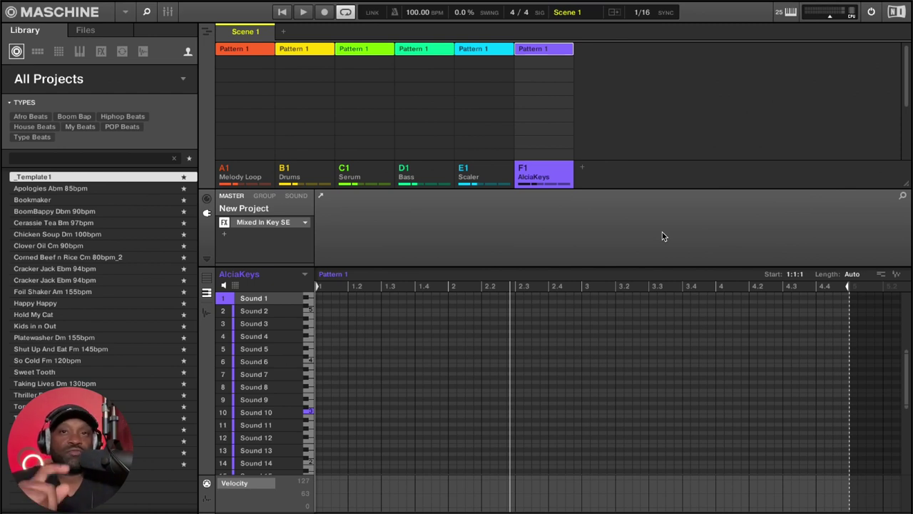
Choose File > Save Project with Samples to show the project's Maschine folder save location.
{"action": "left_click", "coordinate": [93, 0]}
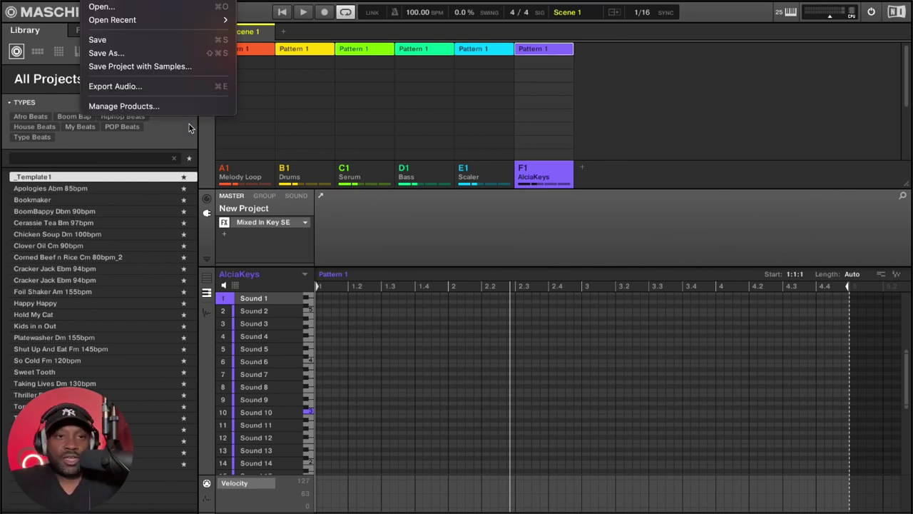
{"action": "left_click", "coordinate": [162, 69]}
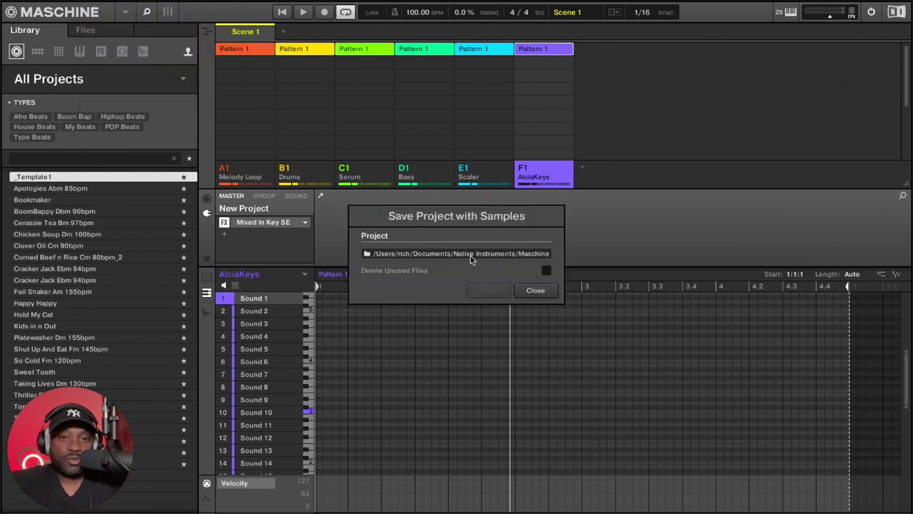
Create a 'Test' folder under Projects and save the project there as 'test'.
{"action": "left_click", "coordinate": [470, 256]}
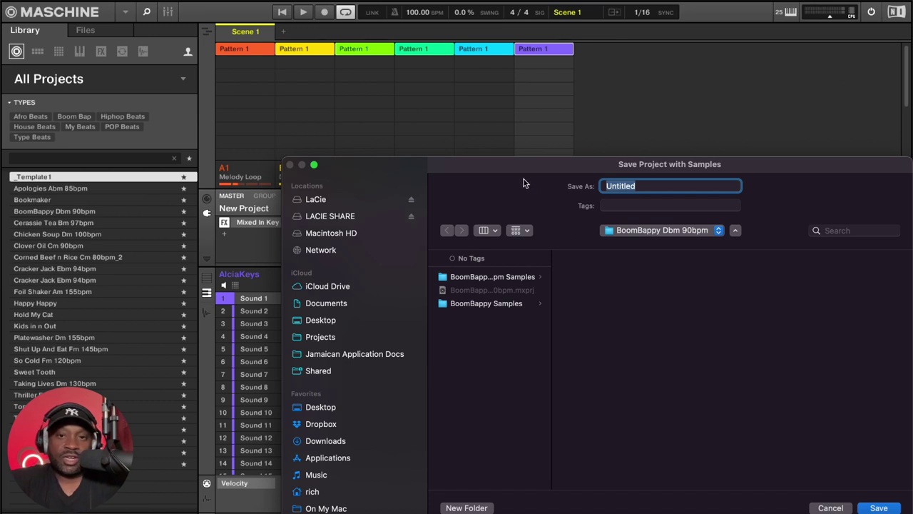
{"action": "left_click_drag", "start_coordinate": [523, 179], "coordinate": [367, 102]}
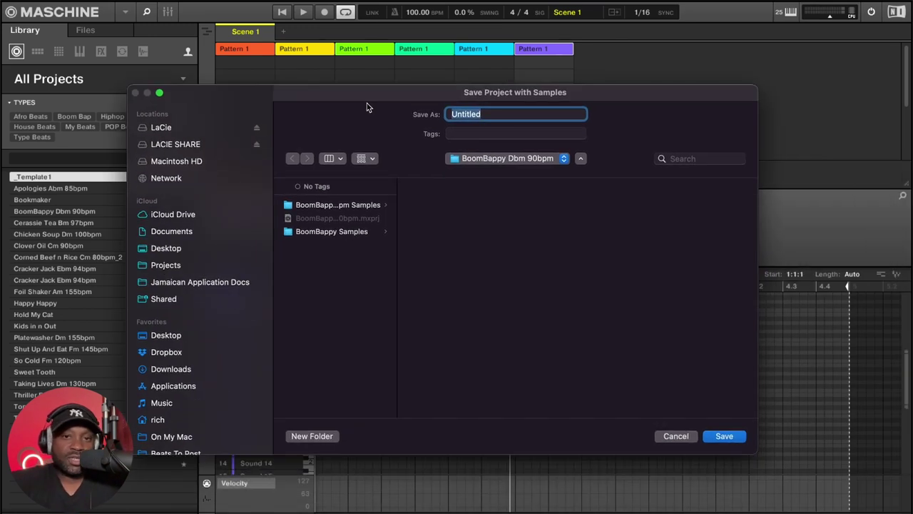
{"action": "left_click", "coordinate": [166, 268]}
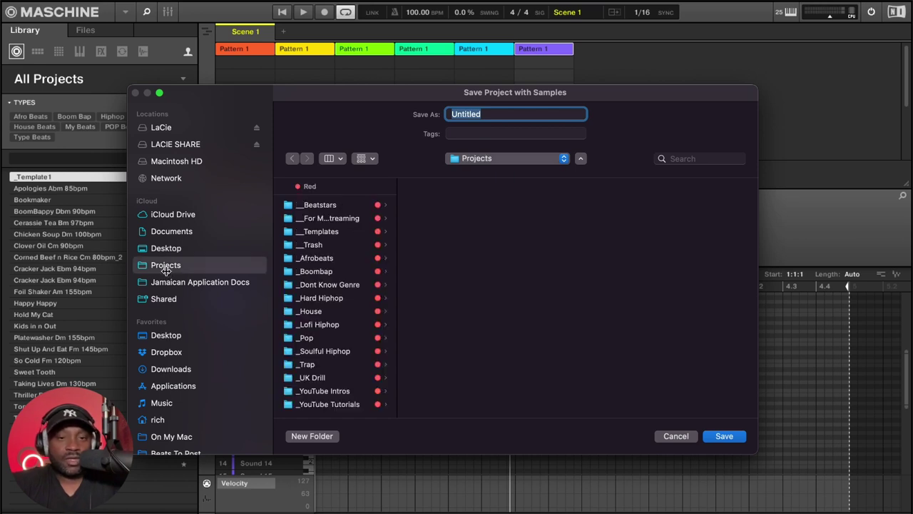
{"action": "left_click", "coordinate": [319, 440]}
{"action": "type", "text": "Test"}
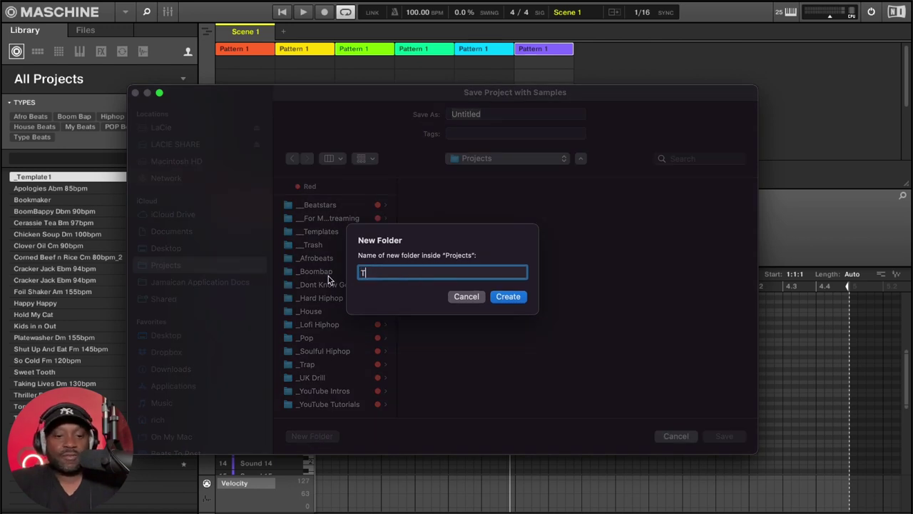
{"action": "left_click", "coordinate": [505, 297]}
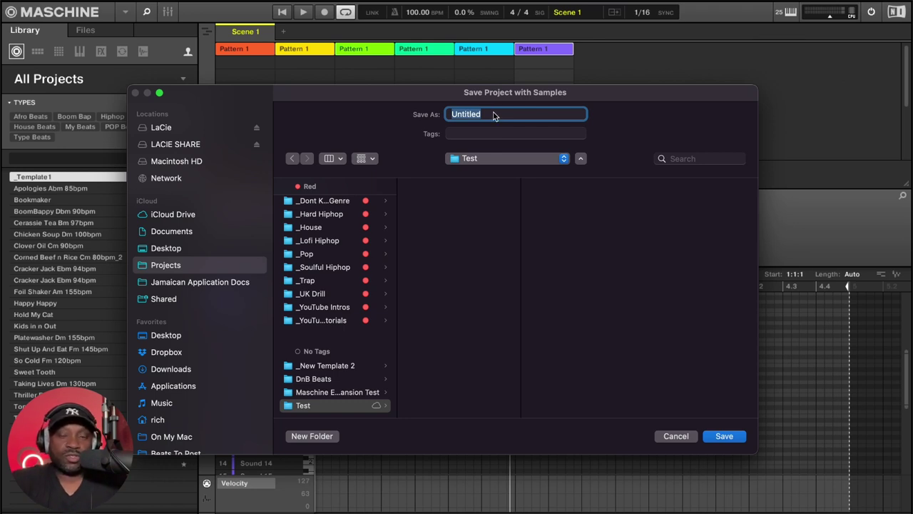
{"action": "type", "text": "test"}
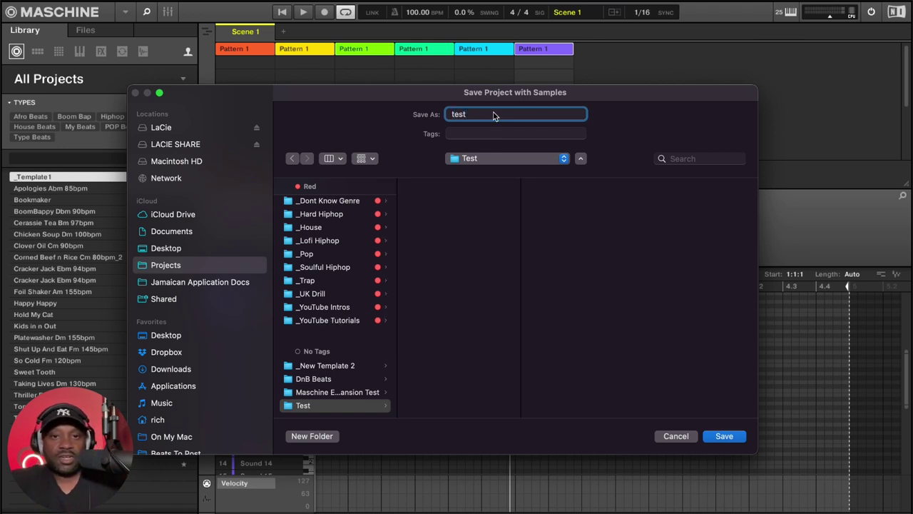
{"action": "left_click", "coordinate": [727, 435]}
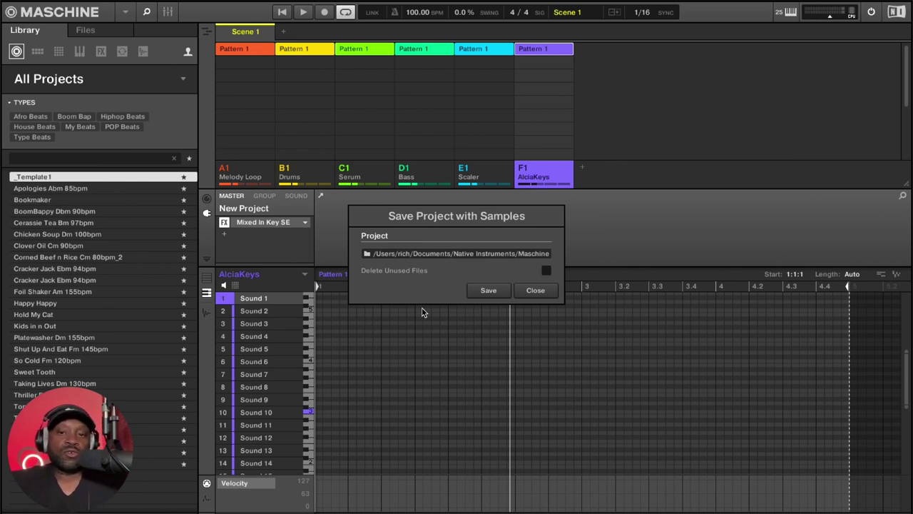
Save the project 'test' together with its samples.
{"action": "left_click", "coordinate": [488, 290]}
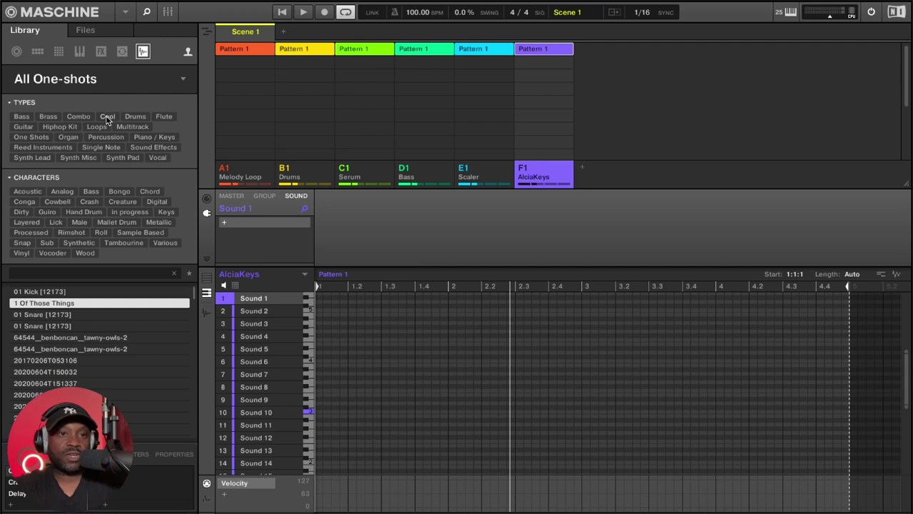
Toggle the Cool one-shots tag filter on and off, then switch to Native Access.
{"action": "left_click", "coordinate": [107, 118]}
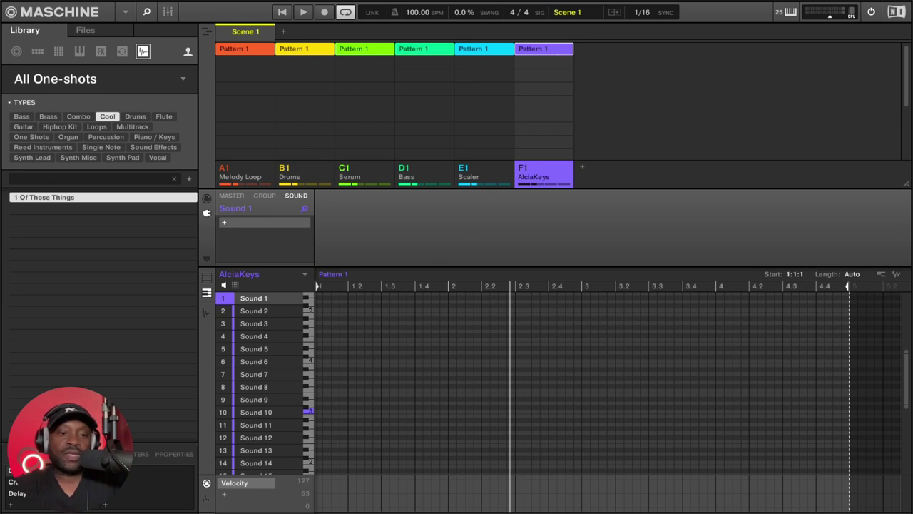
{"action": "left_click", "coordinate": [107, 117]}
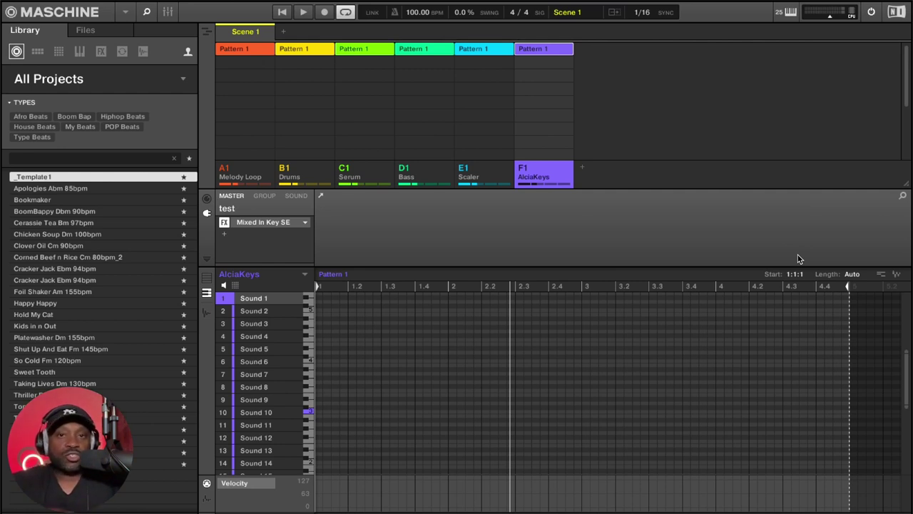
{"action": "left_click", "coordinate": [316, 509]}
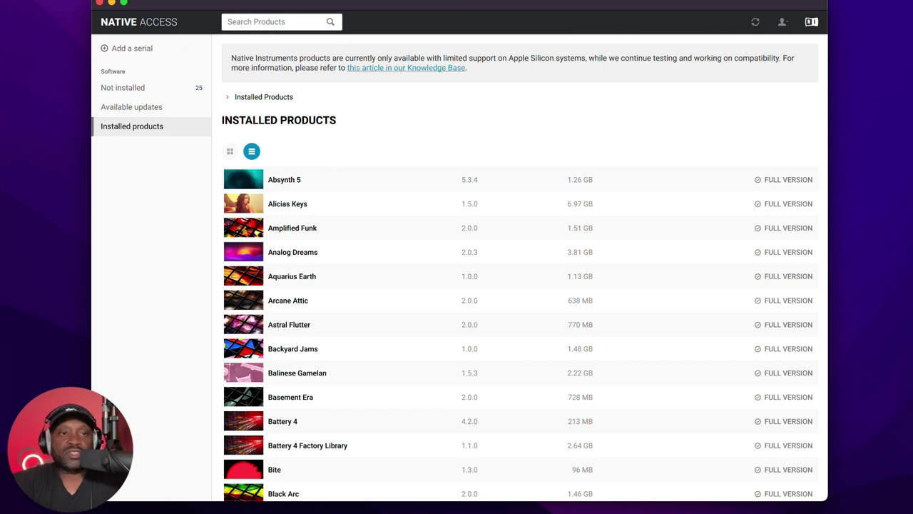
{"action": "left_click", "coordinate": [57, 1]}
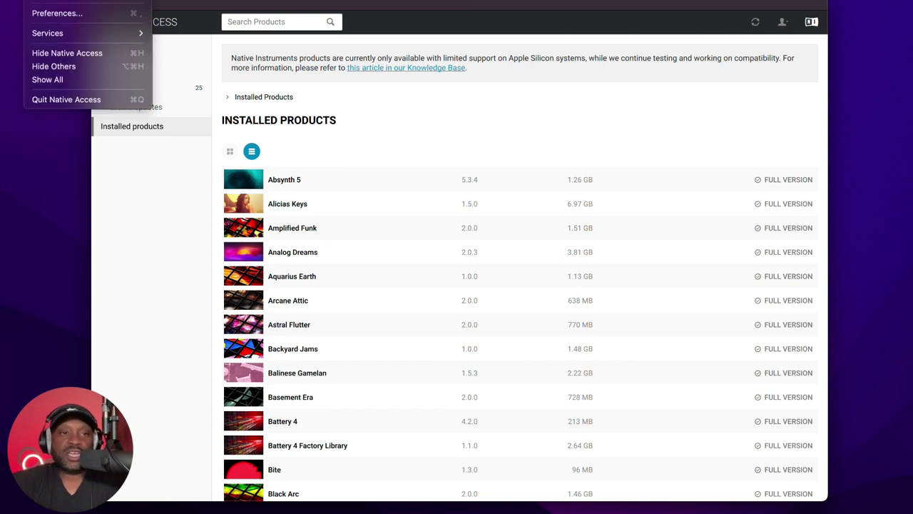
{"action": "left_click", "coordinate": [60, 16]}
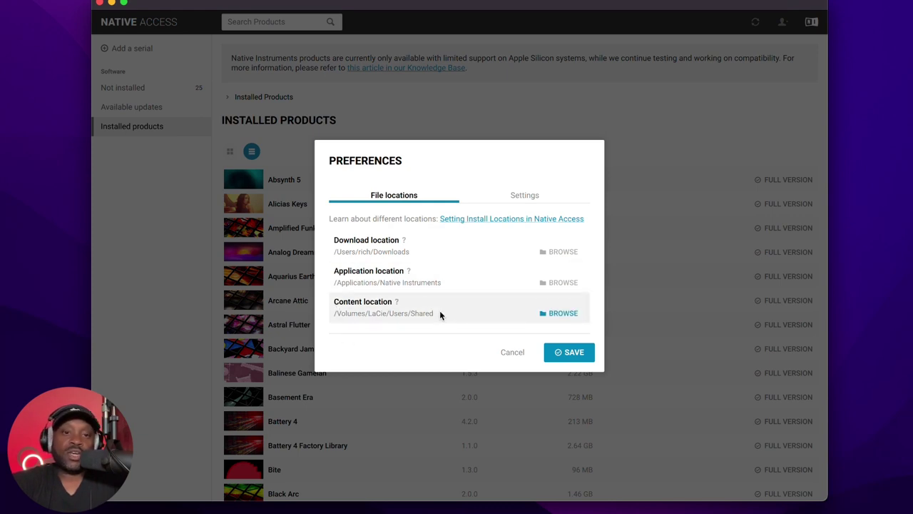
{"action": "left_click", "coordinate": [528, 355]}
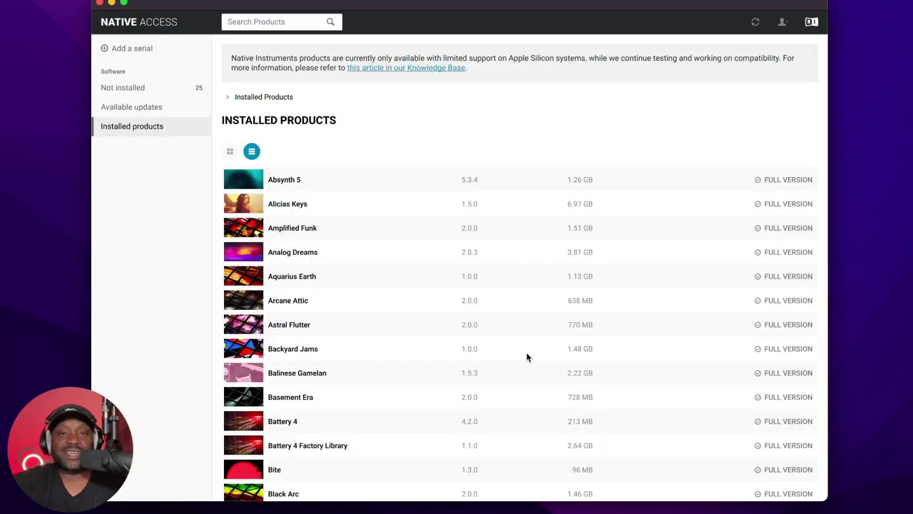